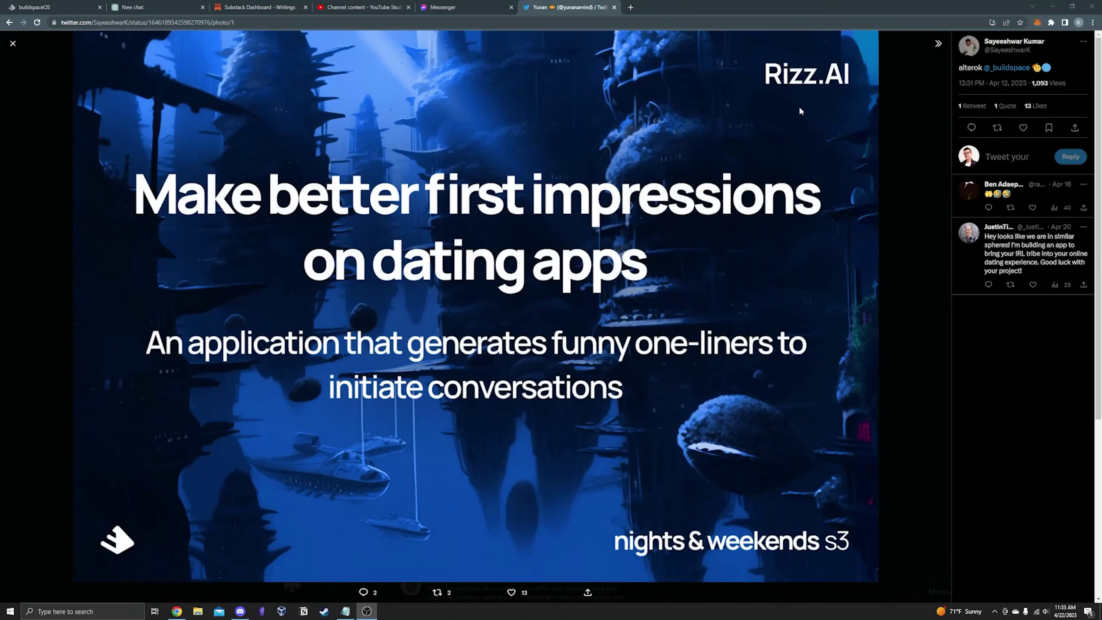
Step: Try rizz.ai in a new tab, close the parked page, and exit the Twitter image viewer
left_click(631, 6)
type("rizz.")
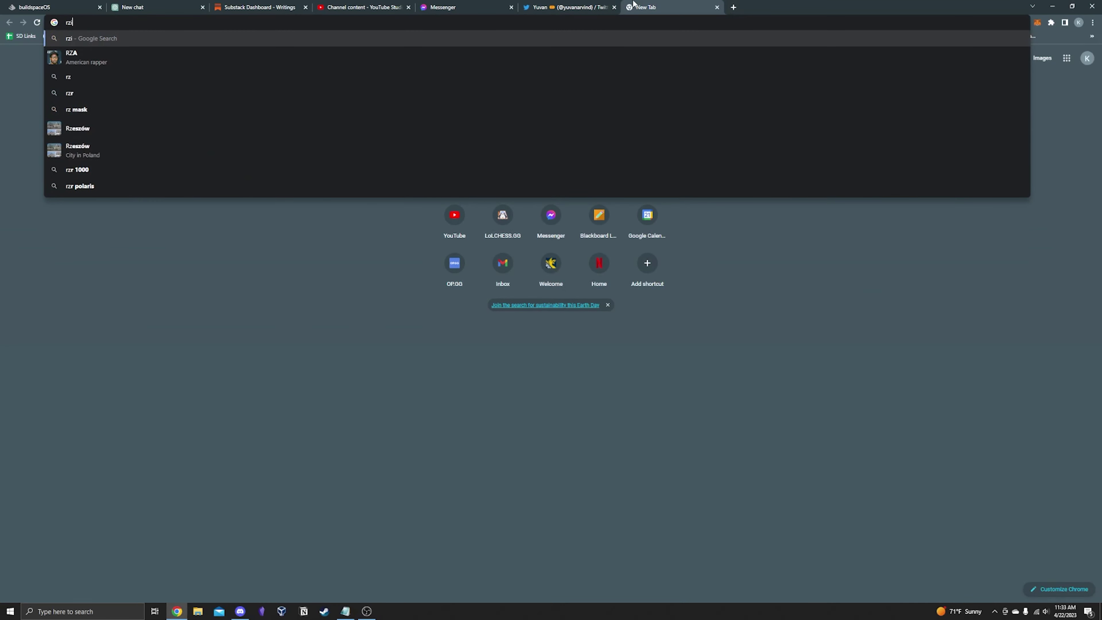
type("ai")
key("Return")
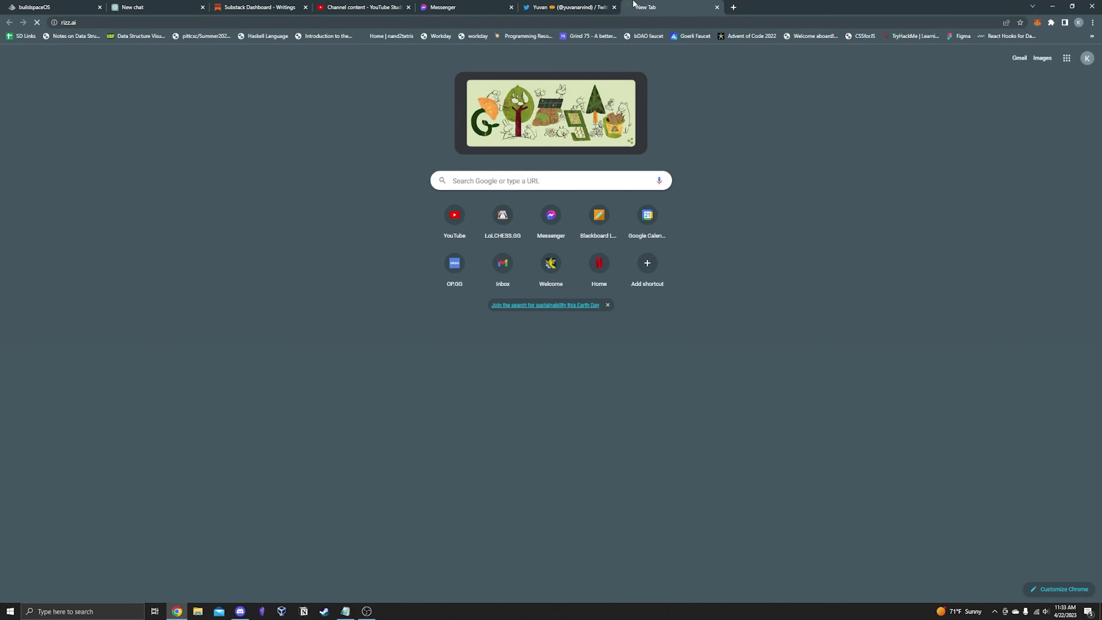
left_click(581, 7)
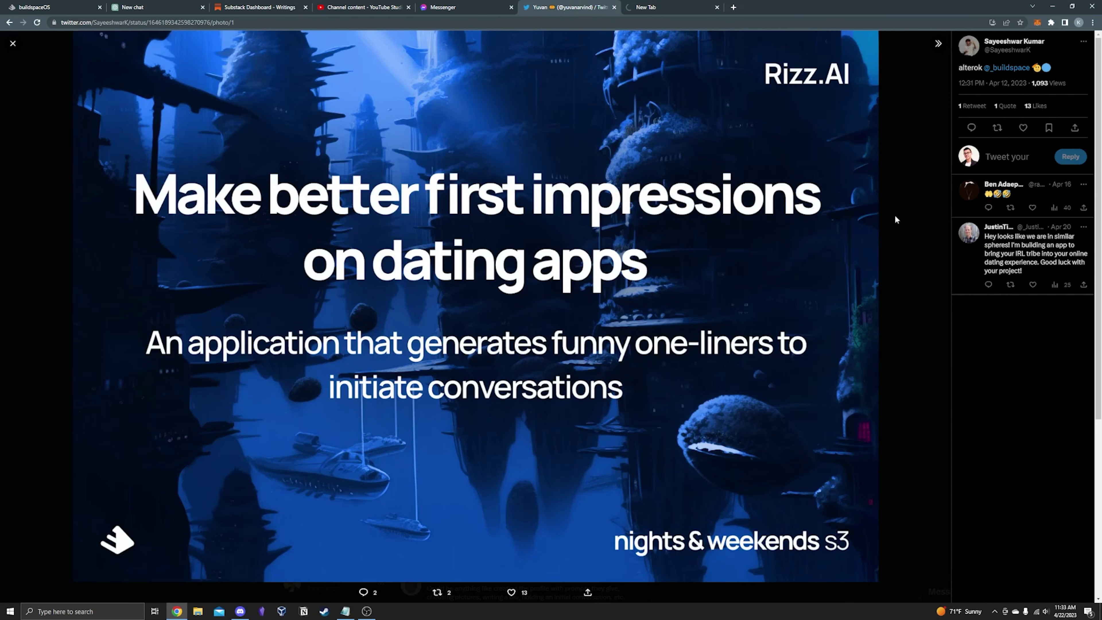
key("Escape")
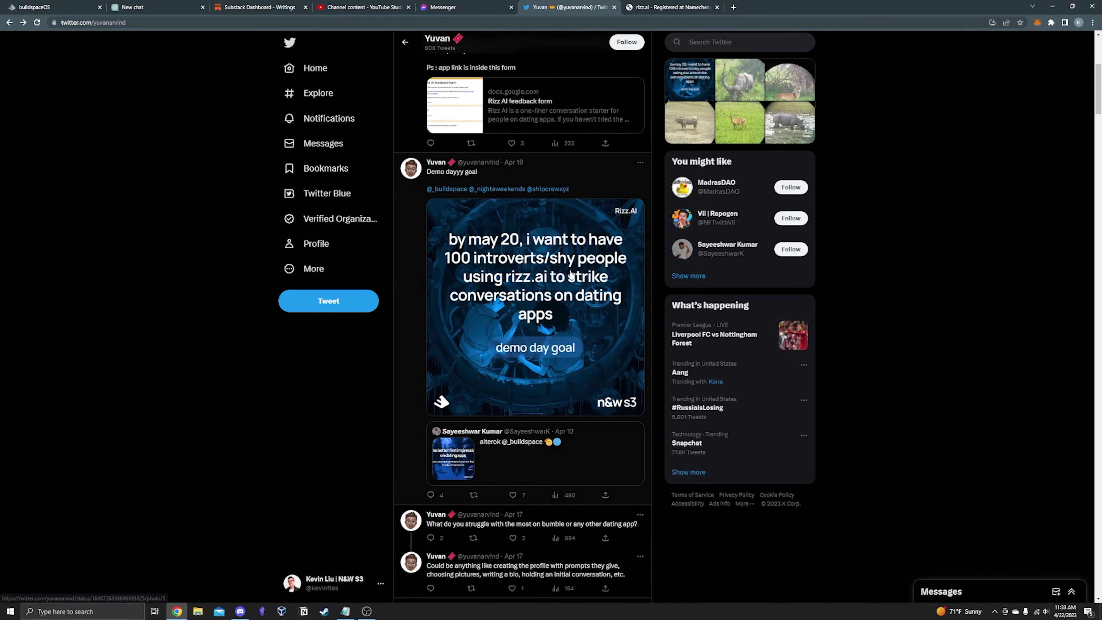
left_click(631, 4)
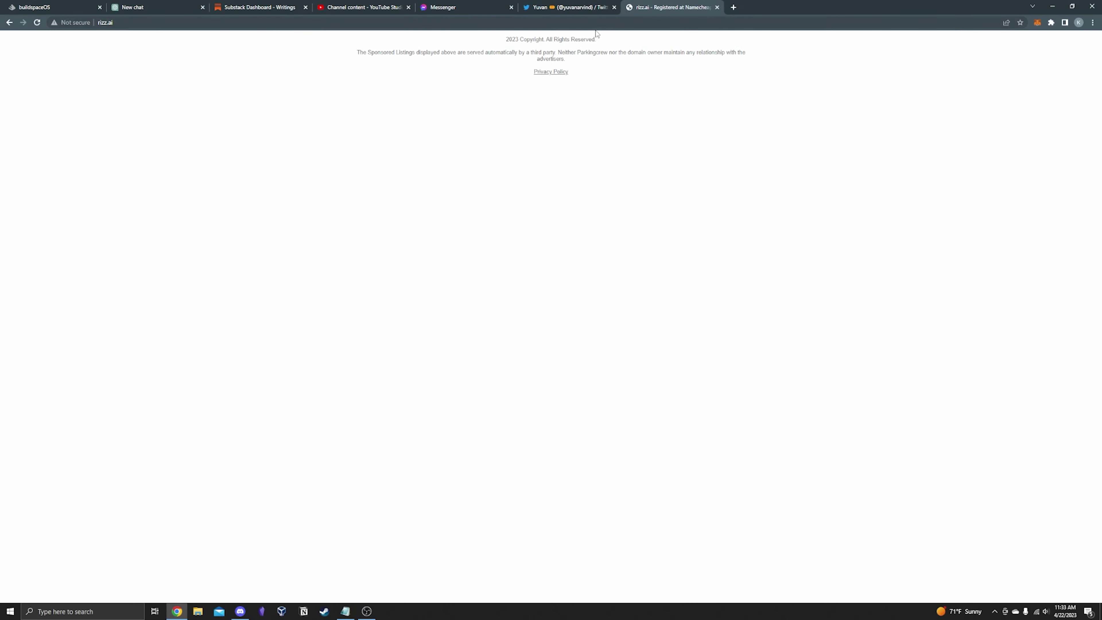
left_click(717, 7)
Step: Scroll the Rizz AI creator's profile timeline past the feedback-form and demo-day tweets
scroll(473, 261, "down", 3)
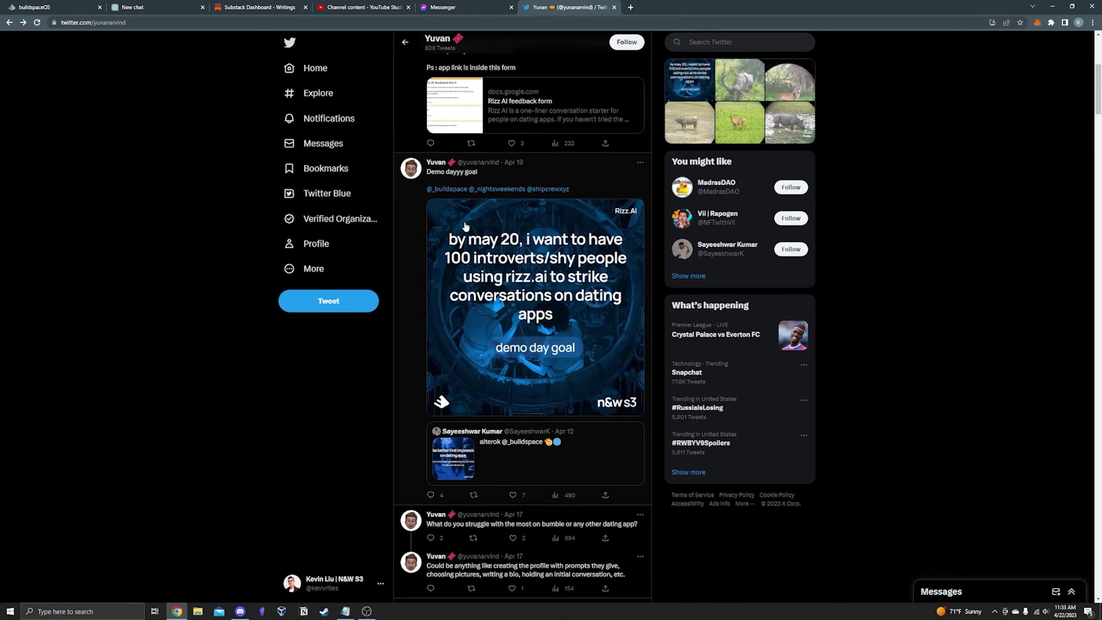
scroll(469, 341, "down", 3)
scroll(469, 340, "down", 8)
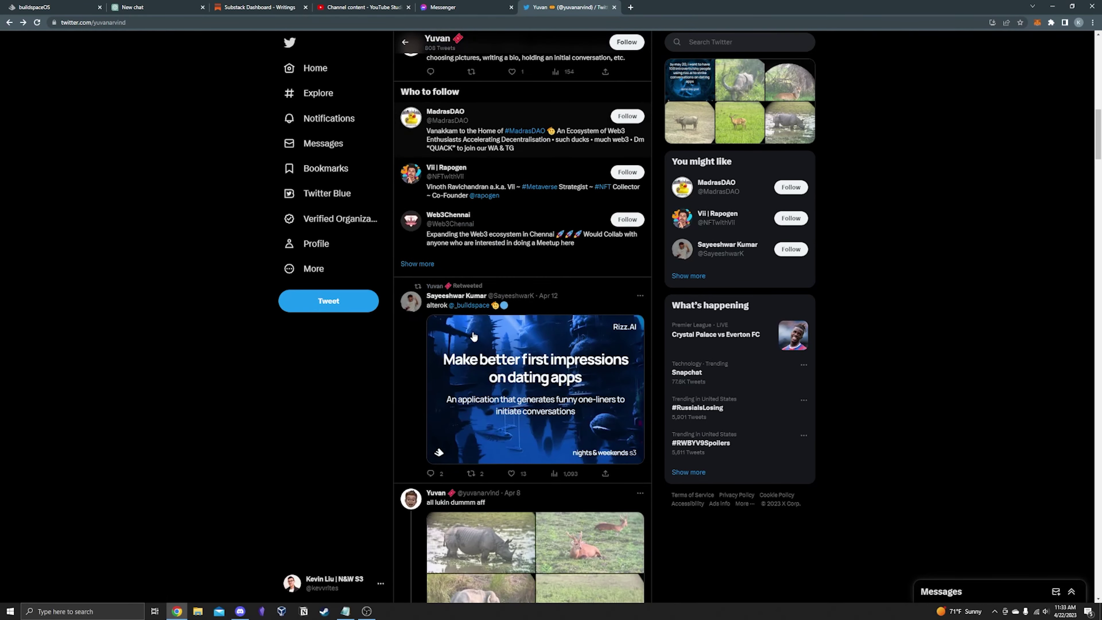
scroll(421, 356, "up", 15)
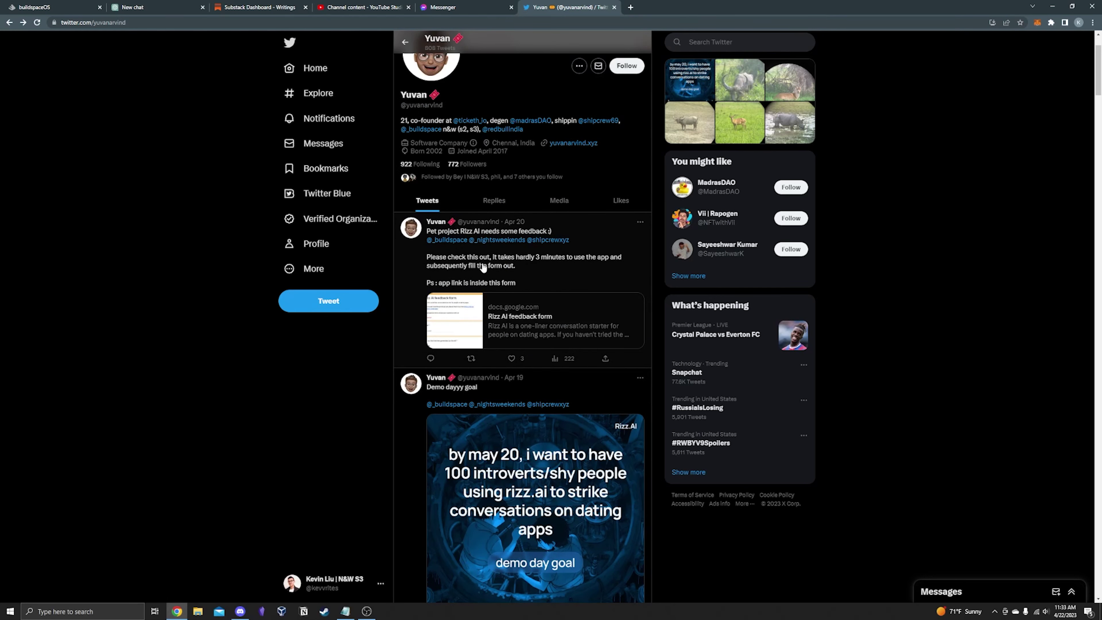
scroll(483, 266, "up", 2)
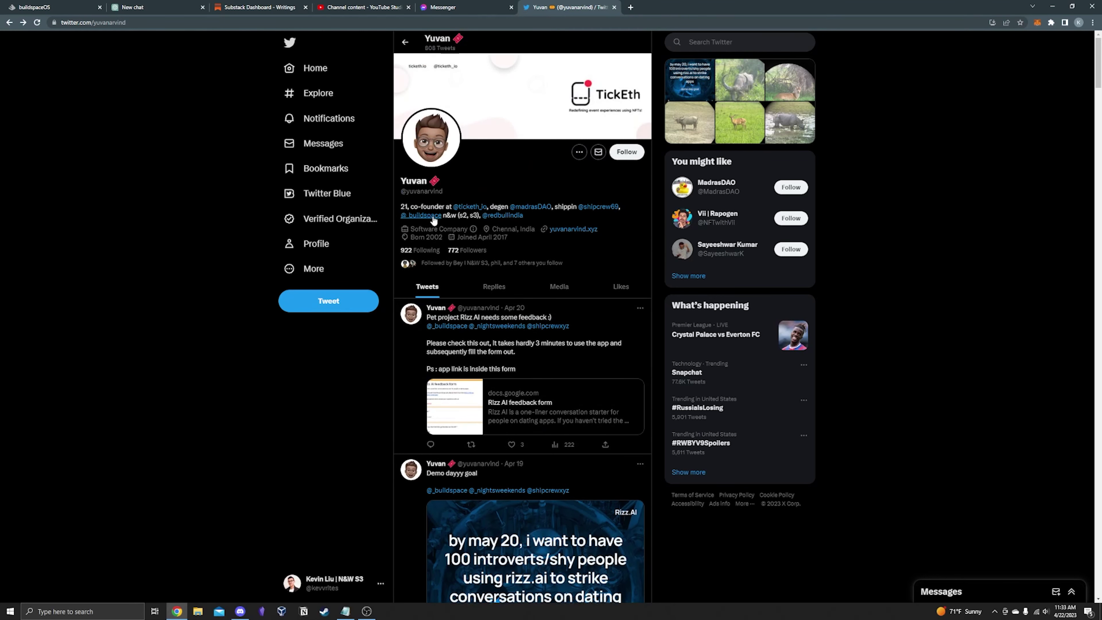
scroll(477, 210, "down", 4)
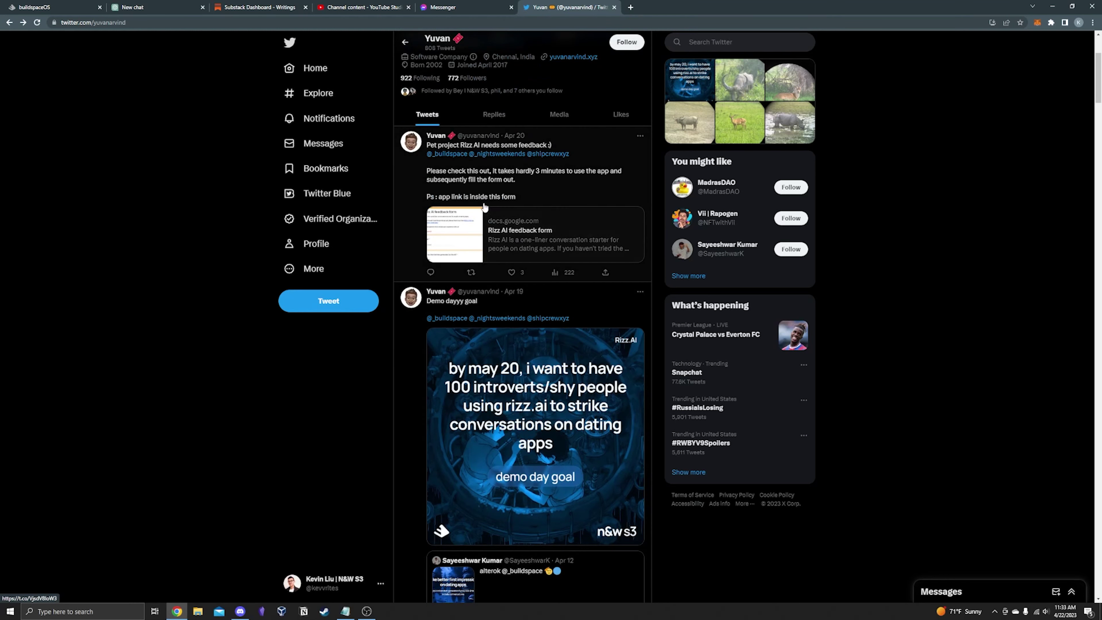
scroll(477, 193, "down", 4)
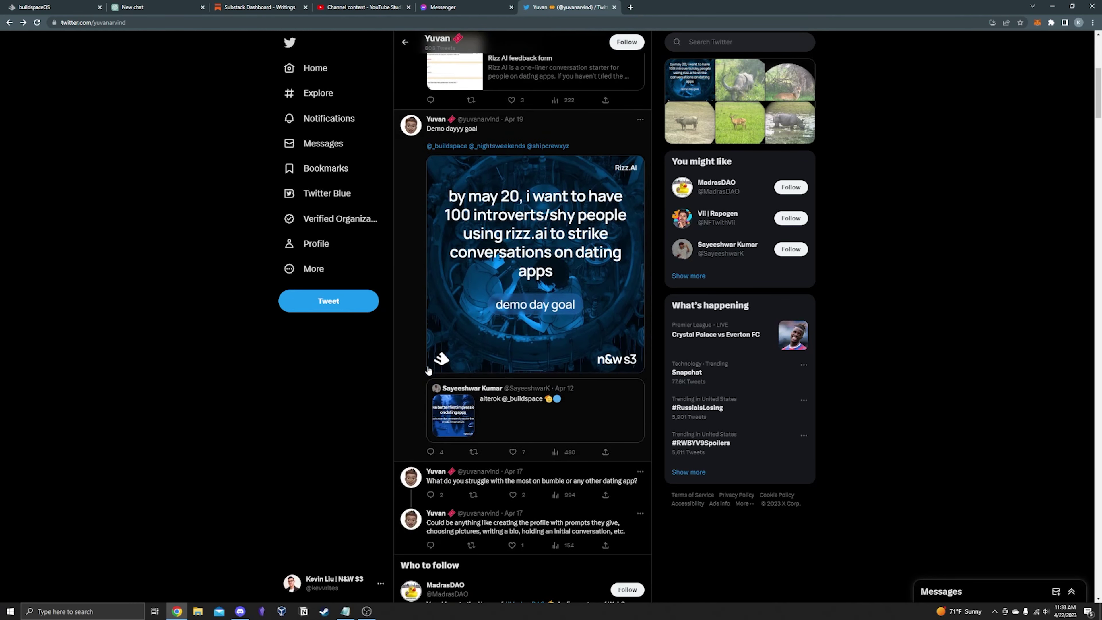
Step: Search the give-me-feedback forum for 'rizz ai' and open the shy/introverted one-liners post
left_click(239, 611)
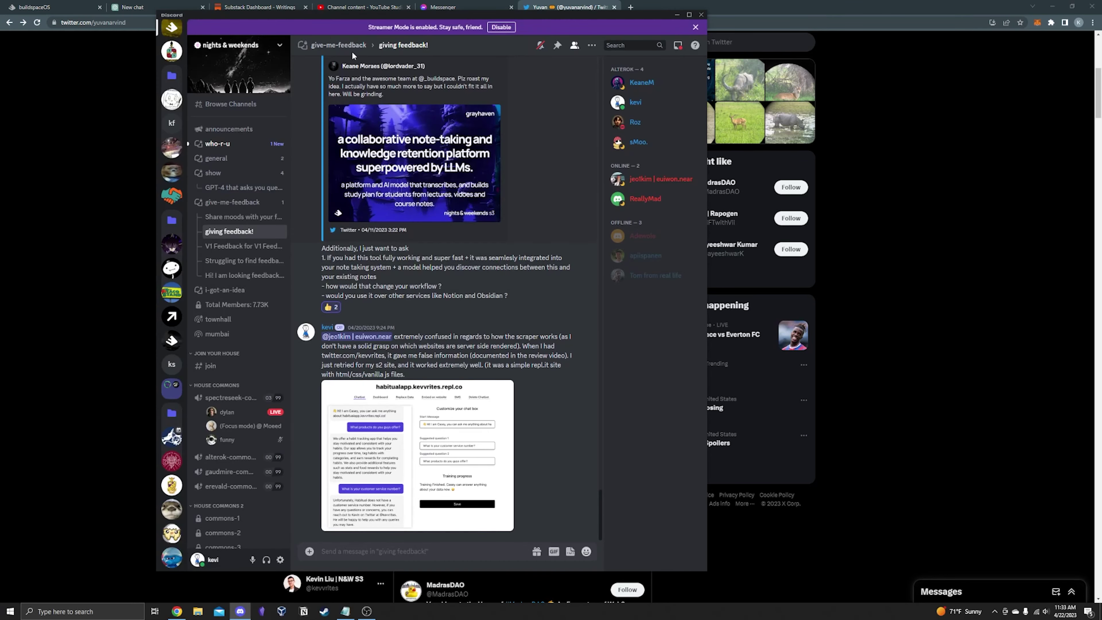
left_click(239, 202)
left_click(619, 45)
type("riz")
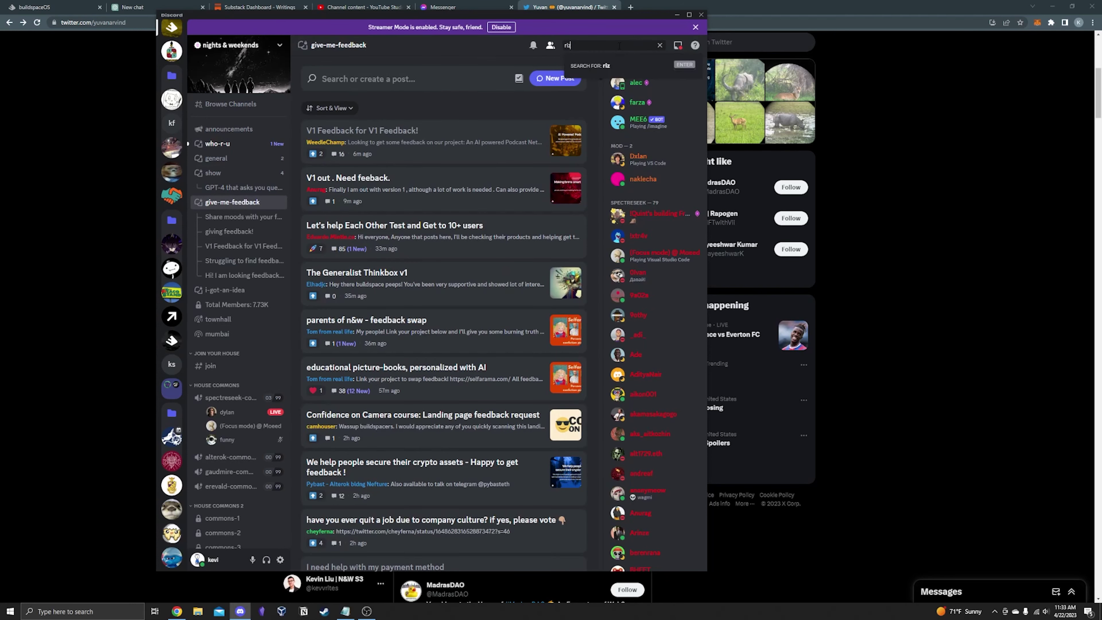
type("z ai")
key("Return")
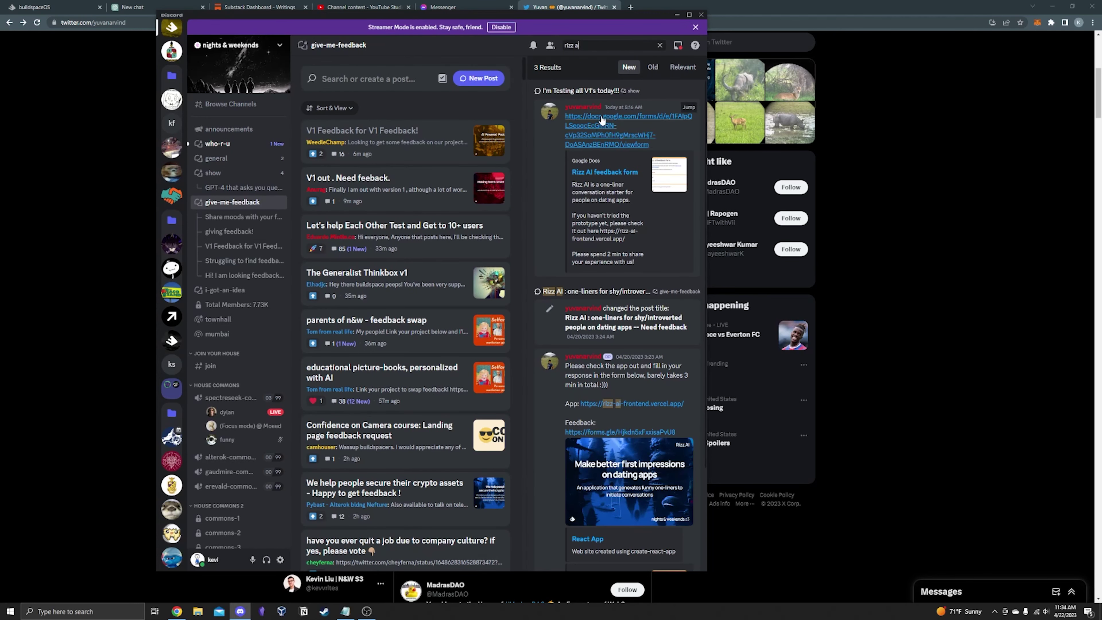
left_click(624, 328)
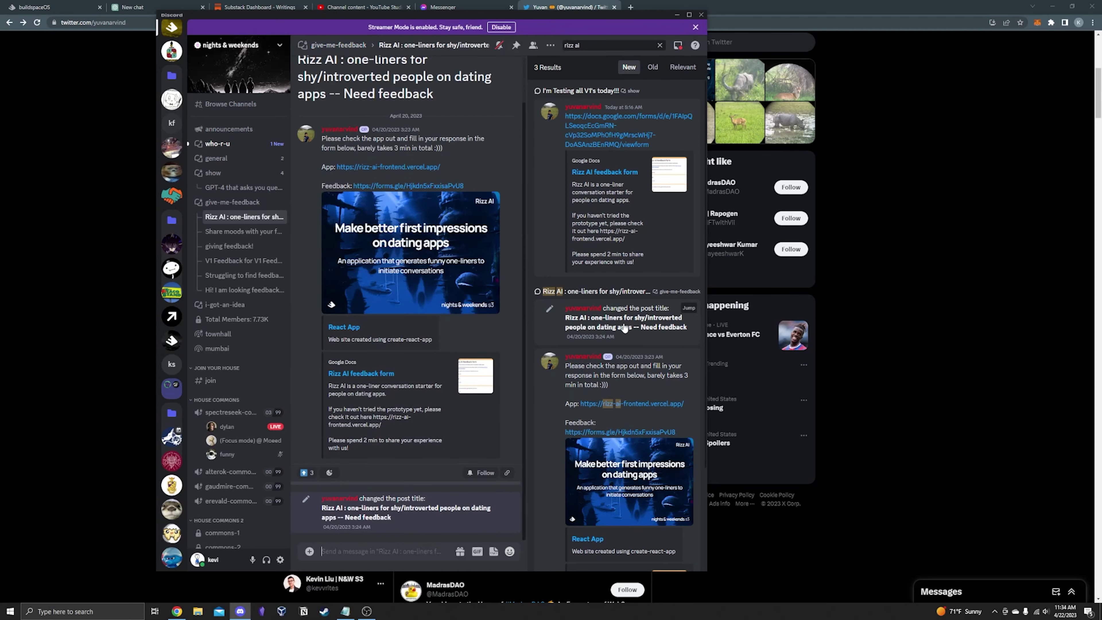
Step: Open the Rizz AI app link and select the freeflow demo URL in the review notes
left_click(392, 169)
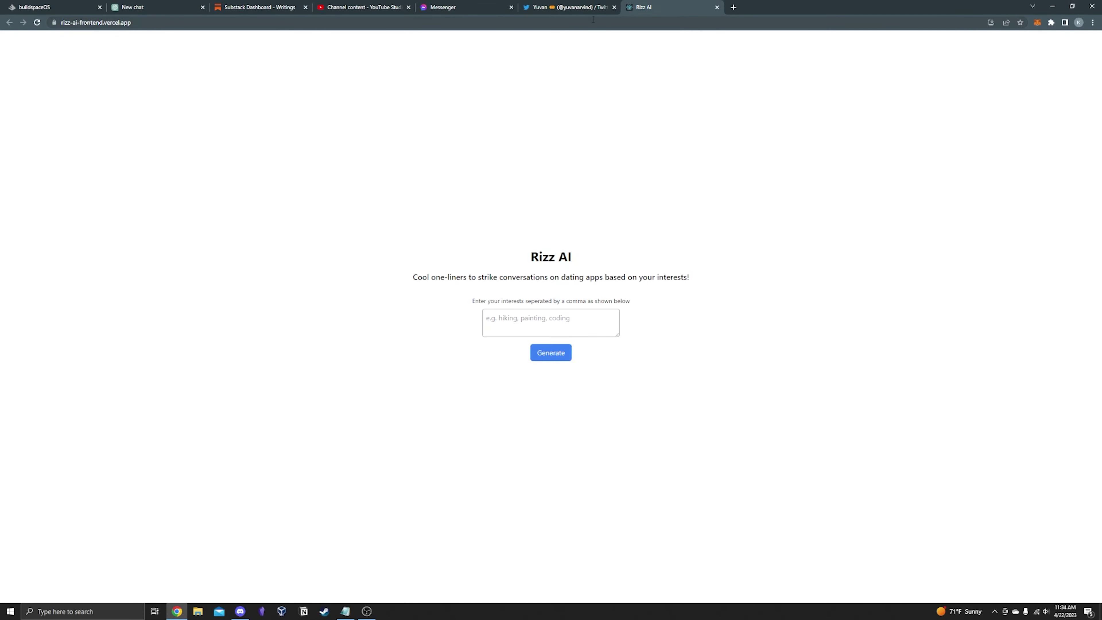
left_click(346, 610)
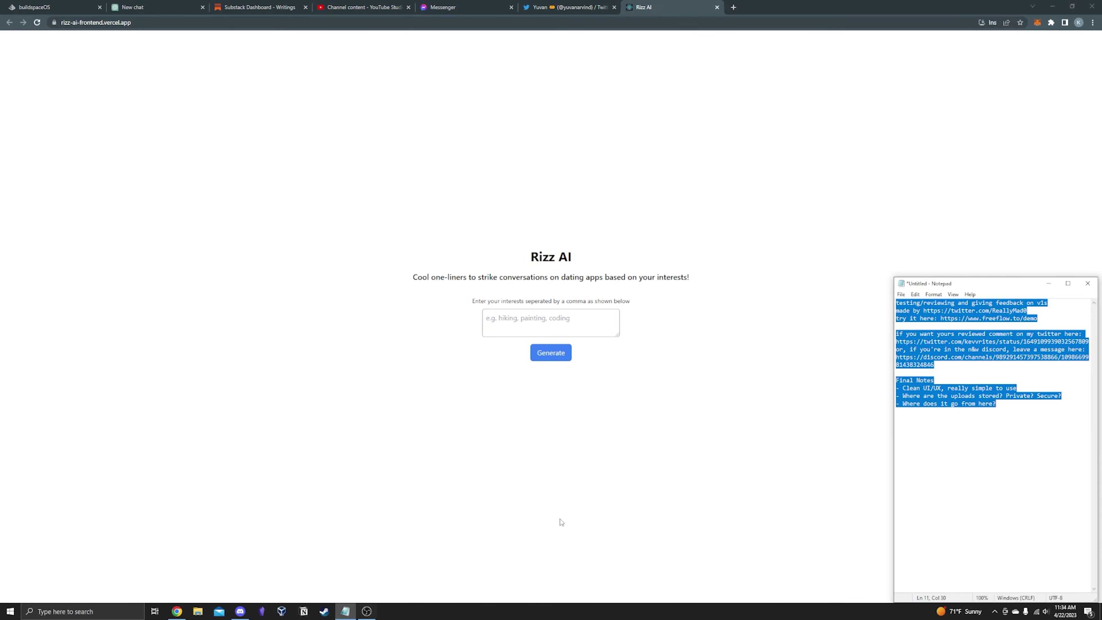
left_click_drag(1038, 319, 938, 320)
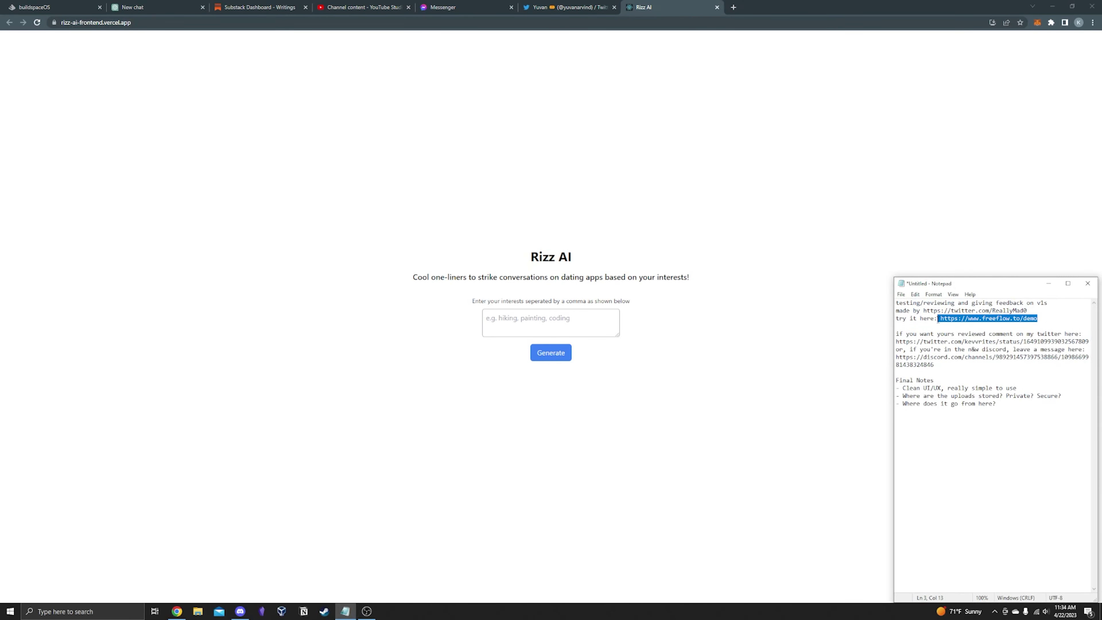
left_click(798, 351)
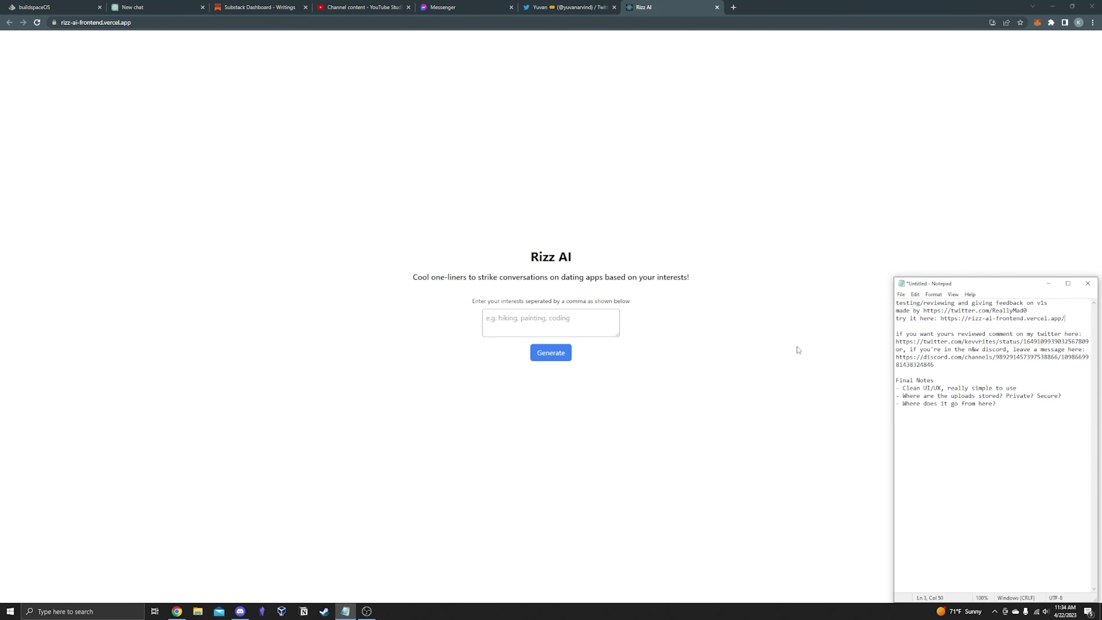
Step: Generate a one-liner for 'art, technology, running, making videos, eating good food' and select it
left_click(550, 327)
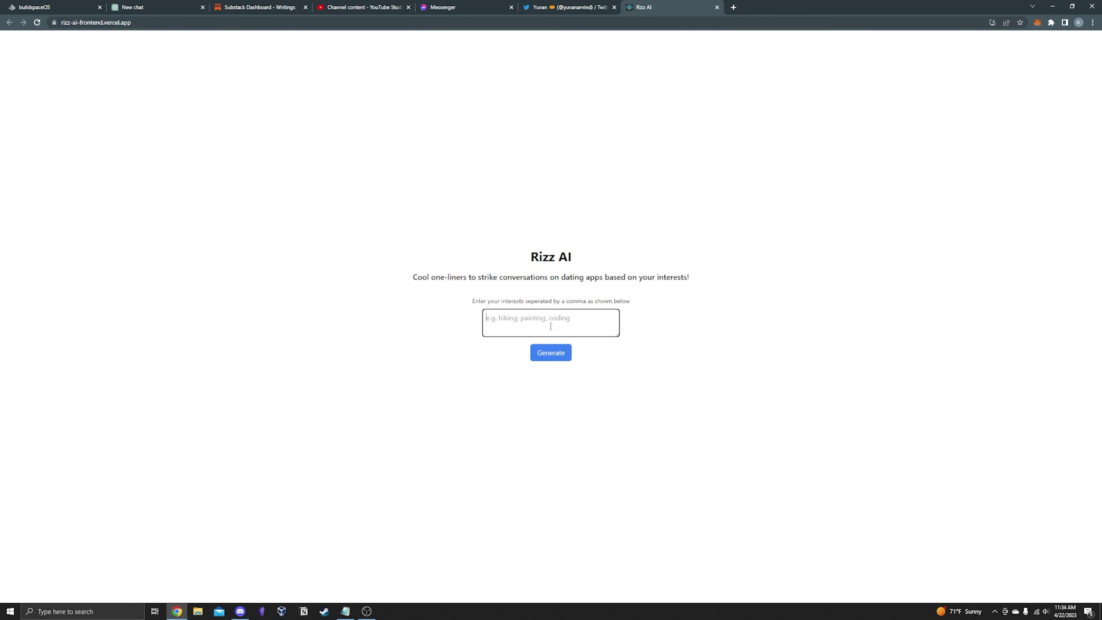
type("art, technology,")
type(" running, ")
type("making videos, e")
type("ating good fo")
type("od")
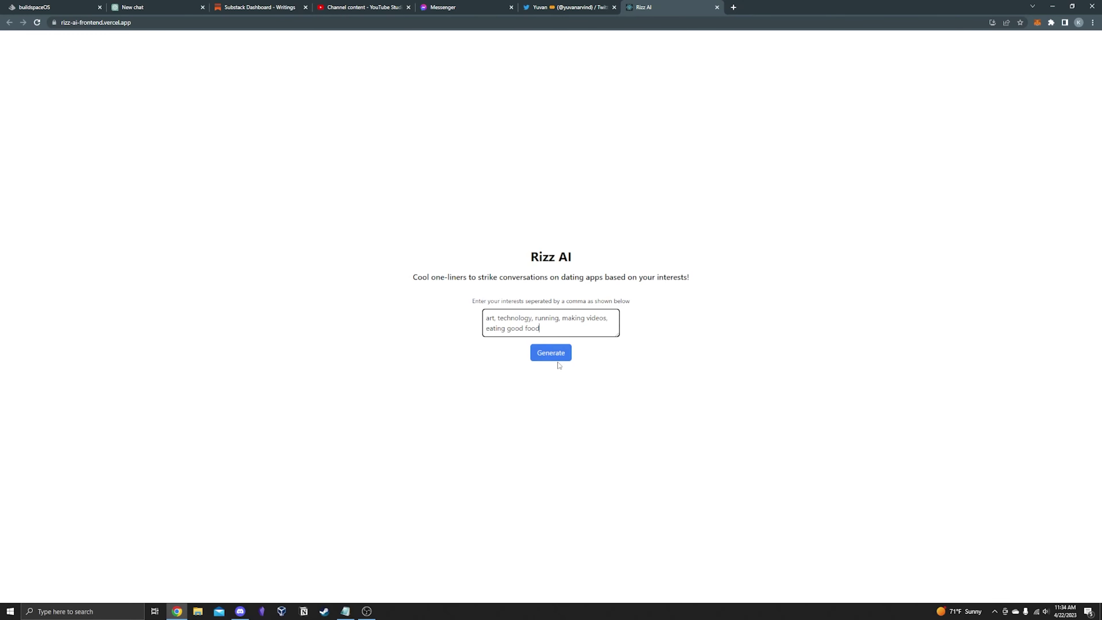
left_click(549, 355)
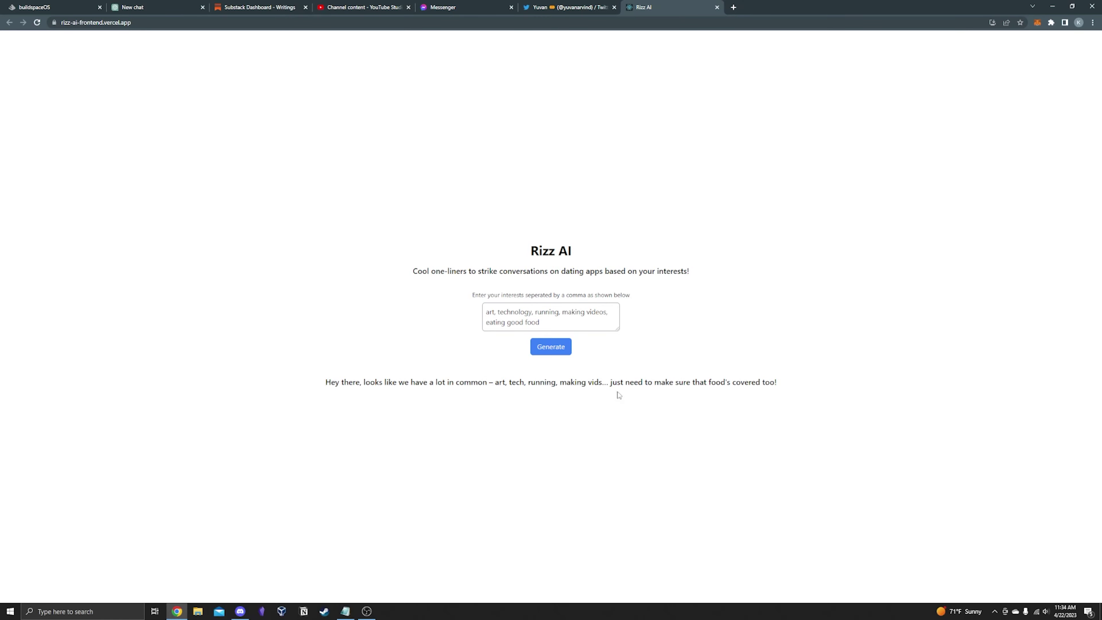
left_click_drag(325, 382, 805, 404)
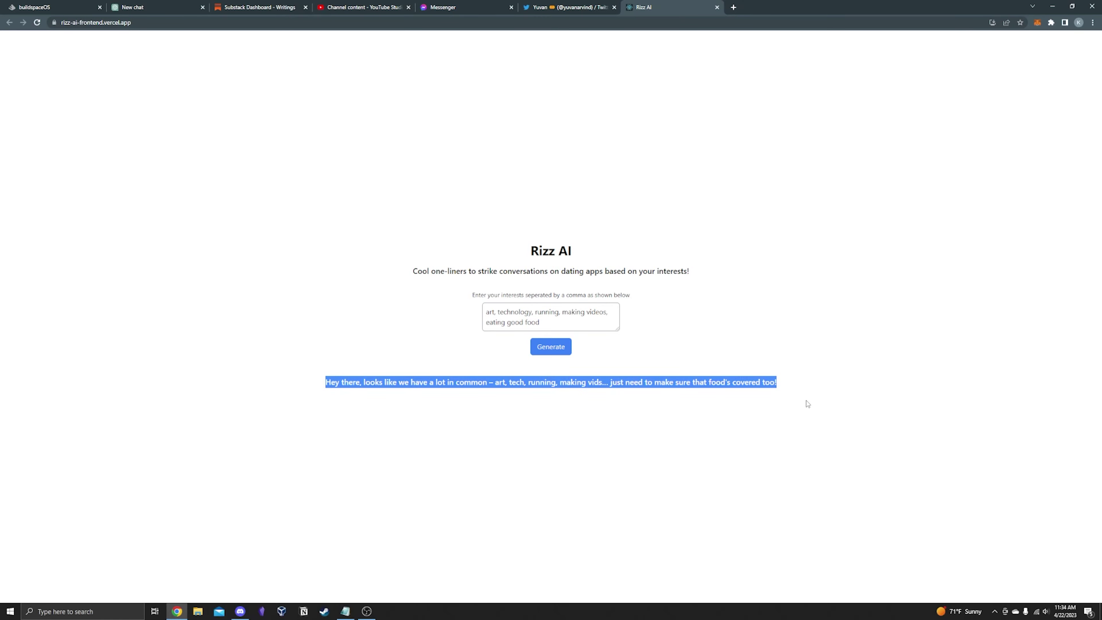
Step: Highlight the generated one-liner and the interests echoed within it
left_click(807, 403)
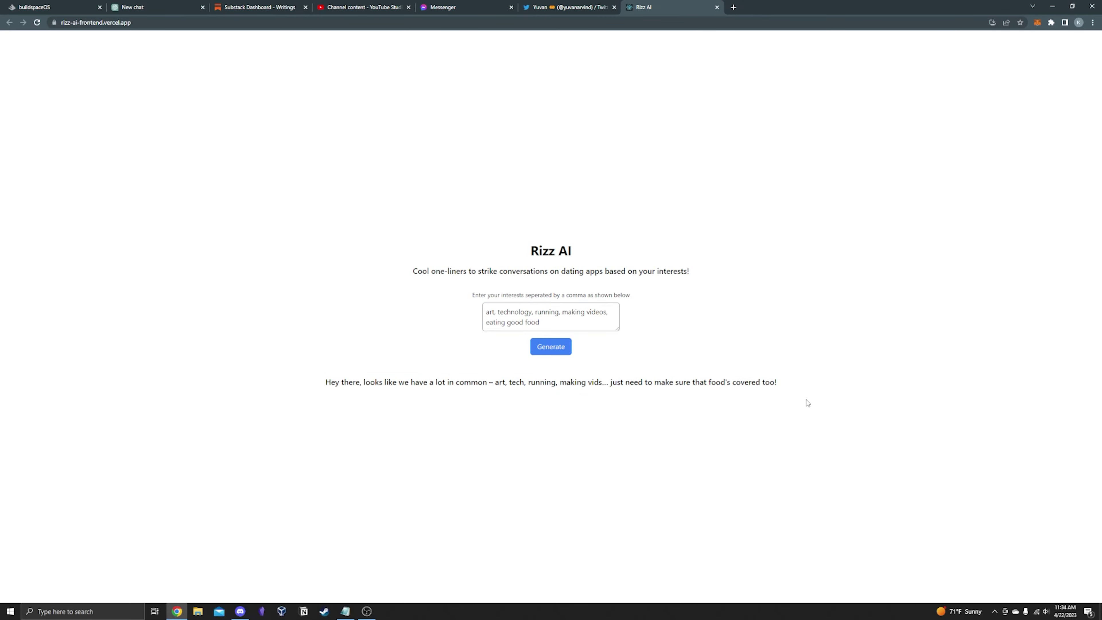
left_click_drag(332, 391, 754, 391)
left_click(495, 387)
left_click_drag(496, 387, 603, 392)
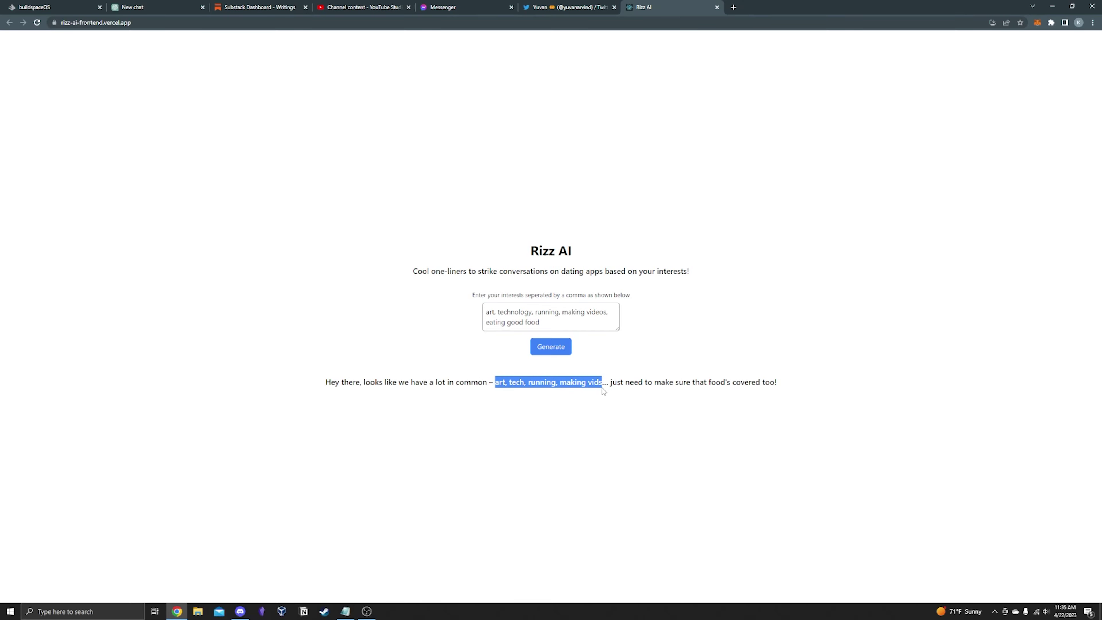
Step: Replace the interests with 'hiking, painting, coding' and generate the paint-the-town-red one-liner
left_click(606, 411)
left_click(569, 325)
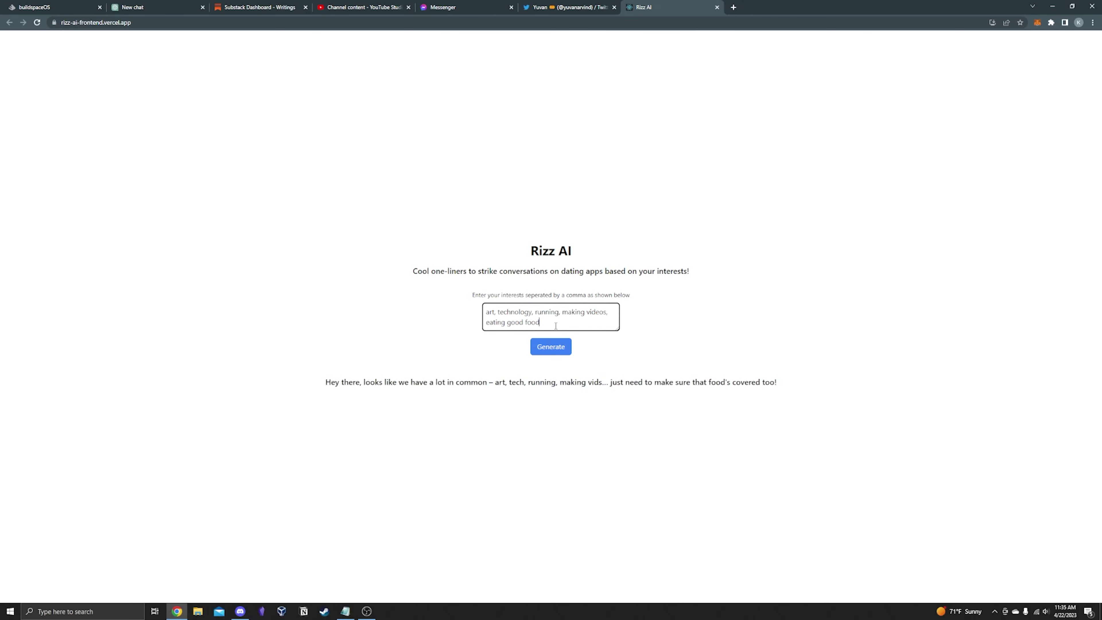
left_click_drag(556, 325, 485, 312)
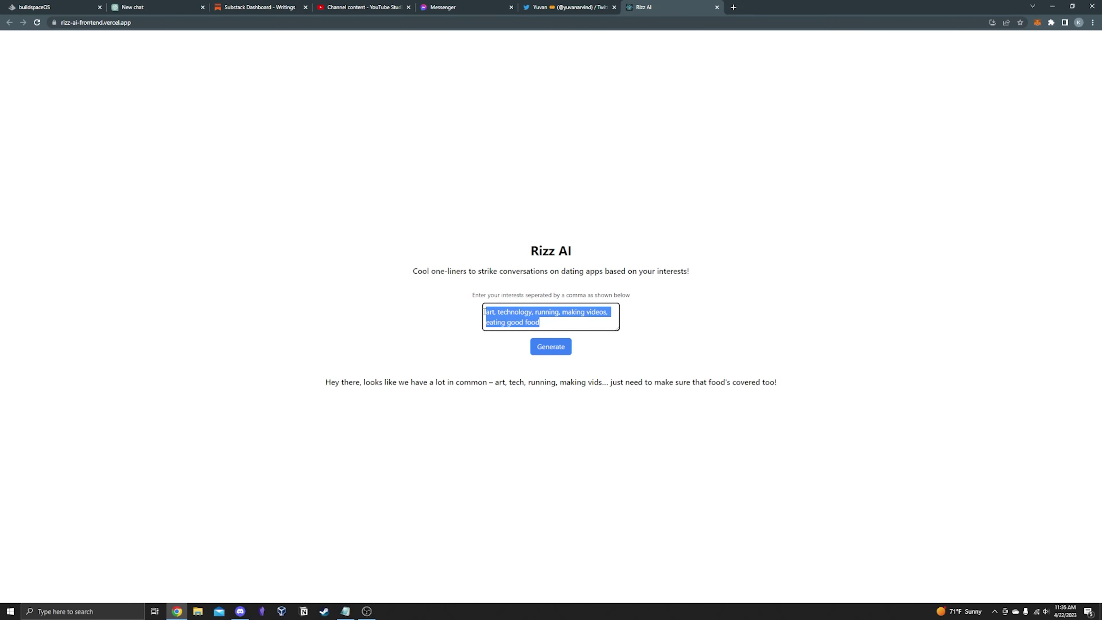
key("BackSpace")
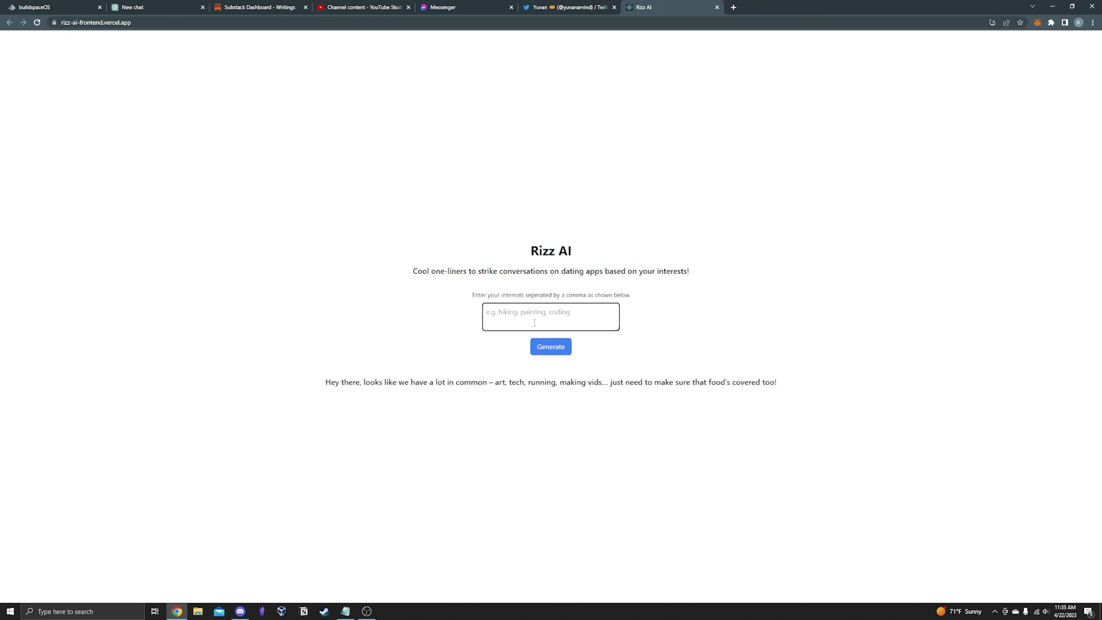
type("hiking")
key("ctrl+a")
key("BackSpace")
type("hiking, painting, cod")
type("ing")
key("Return")
left_click(543, 347)
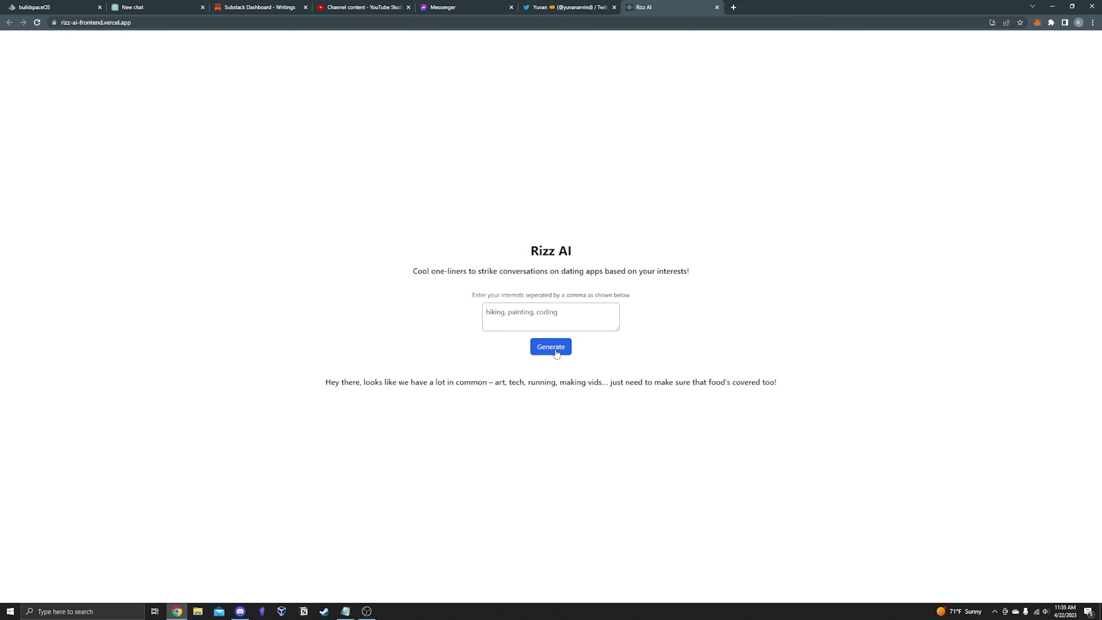
left_click(574, 320)
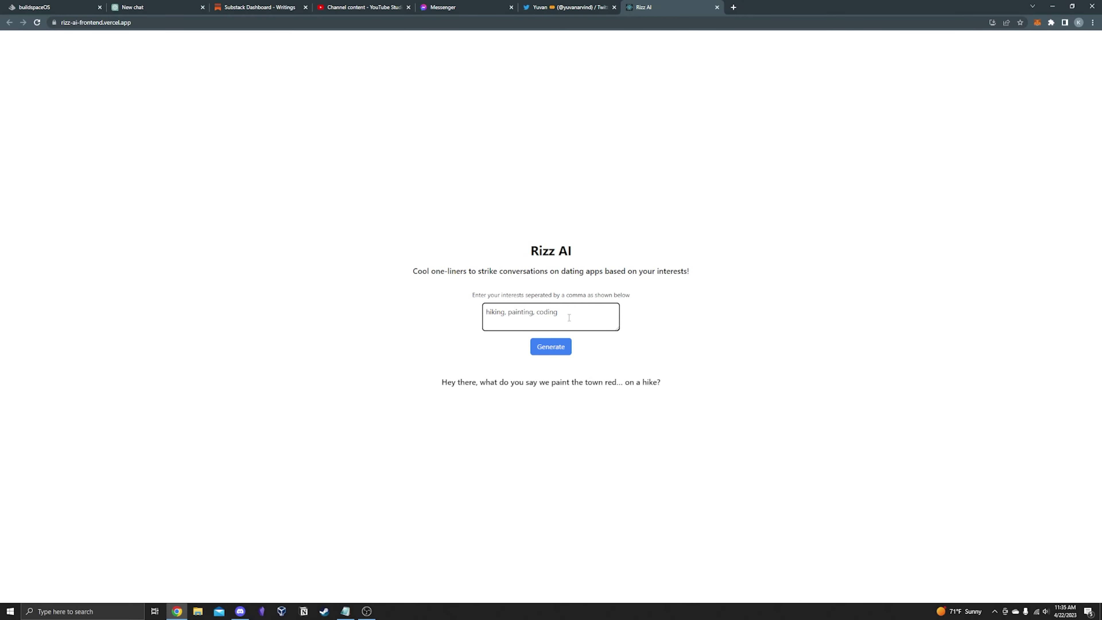
Step: Google 'urbandictionary paint the town red' in a new tab, then close the results
left_click(733, 7)
type("urbandic")
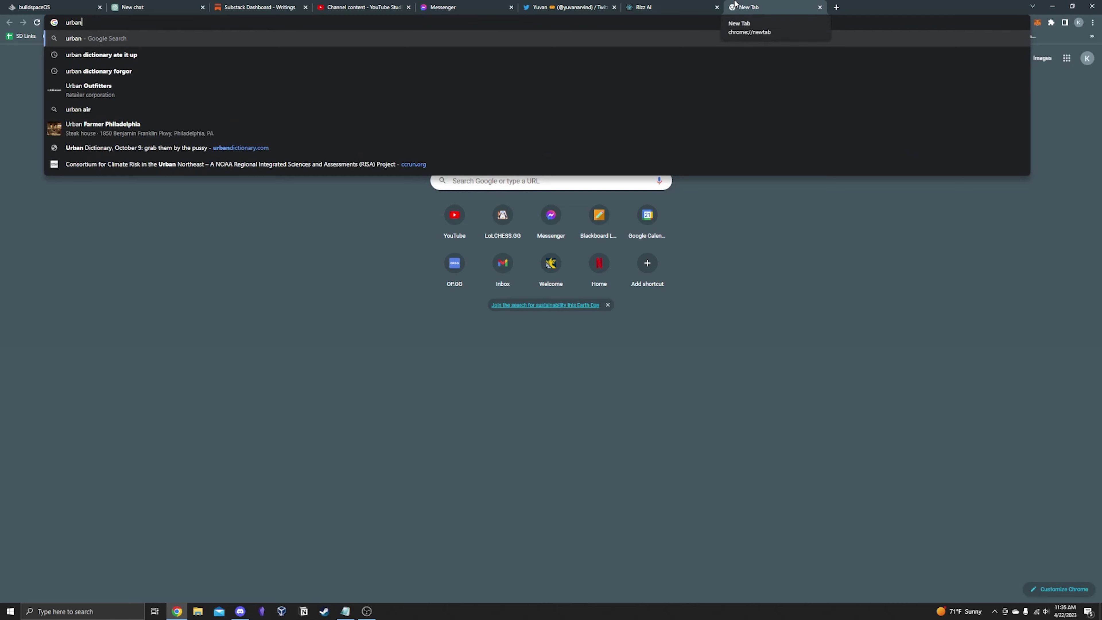
type("tionary")
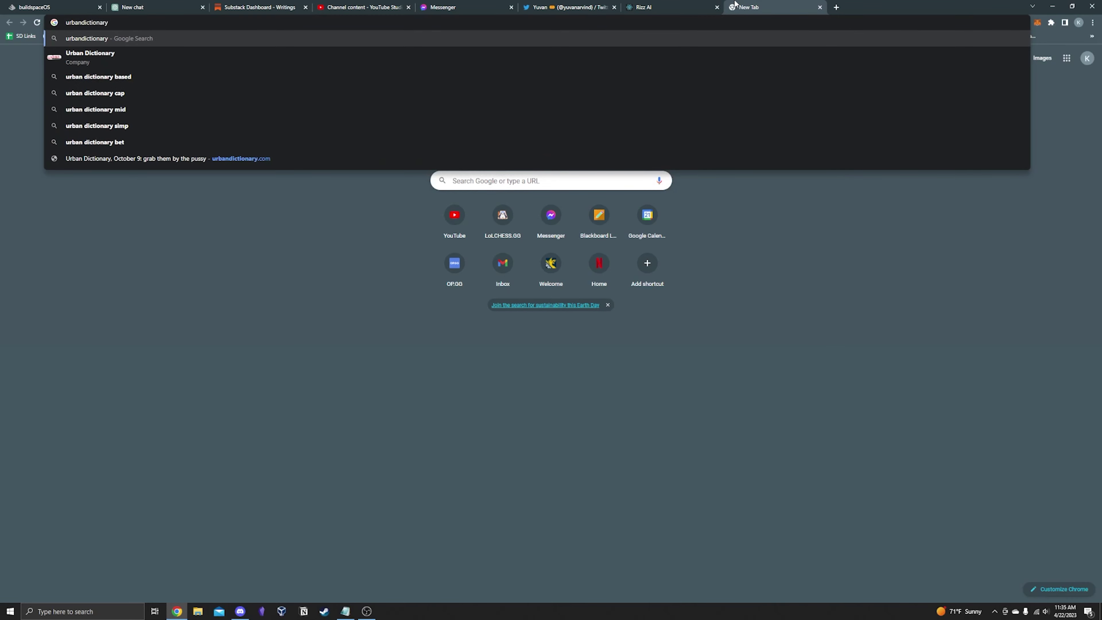
type(" paint ")
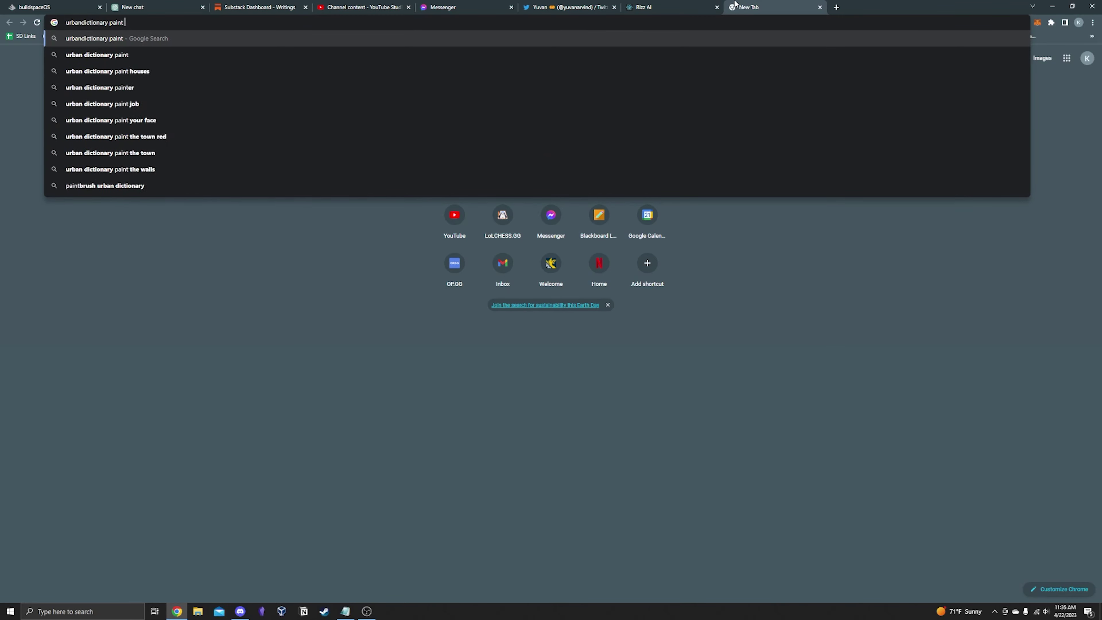
type("the town red")
key("Return")
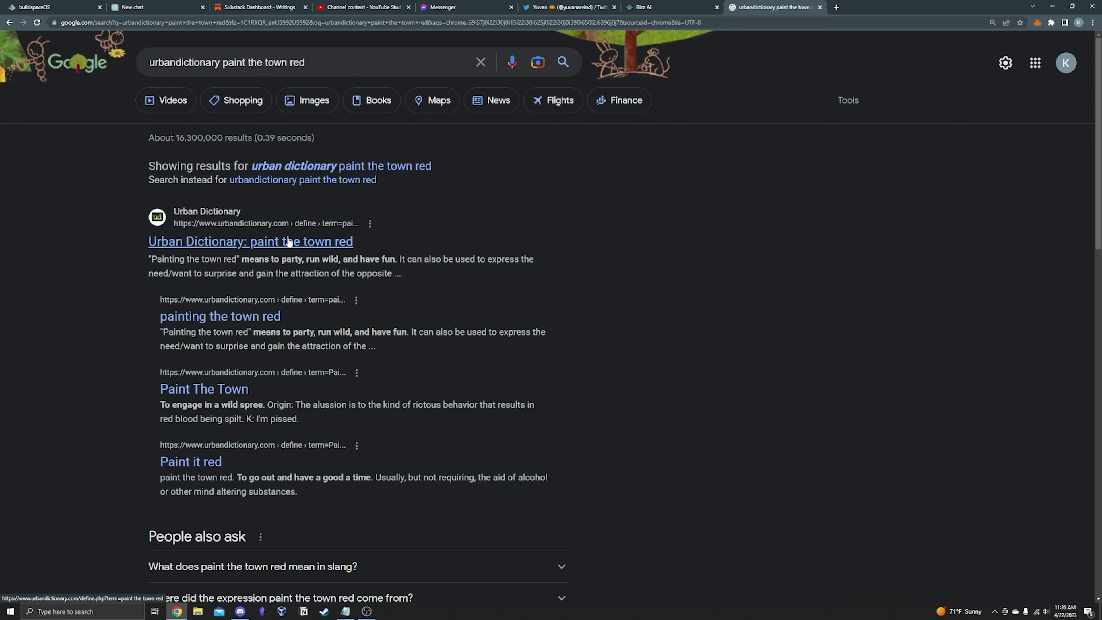
key("ctrl+w")
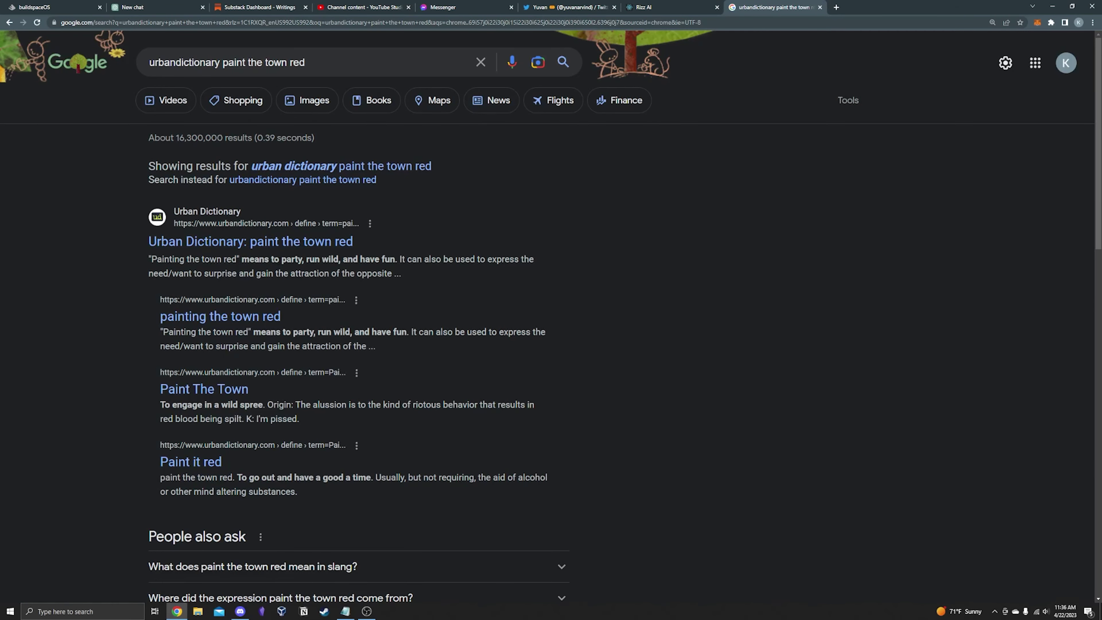
key("ctrl+w")
Step: Replace the interests with 'league of legends, card games' and generate the ace-themed one-liner
left_click_drag(560, 312, 451, 299)
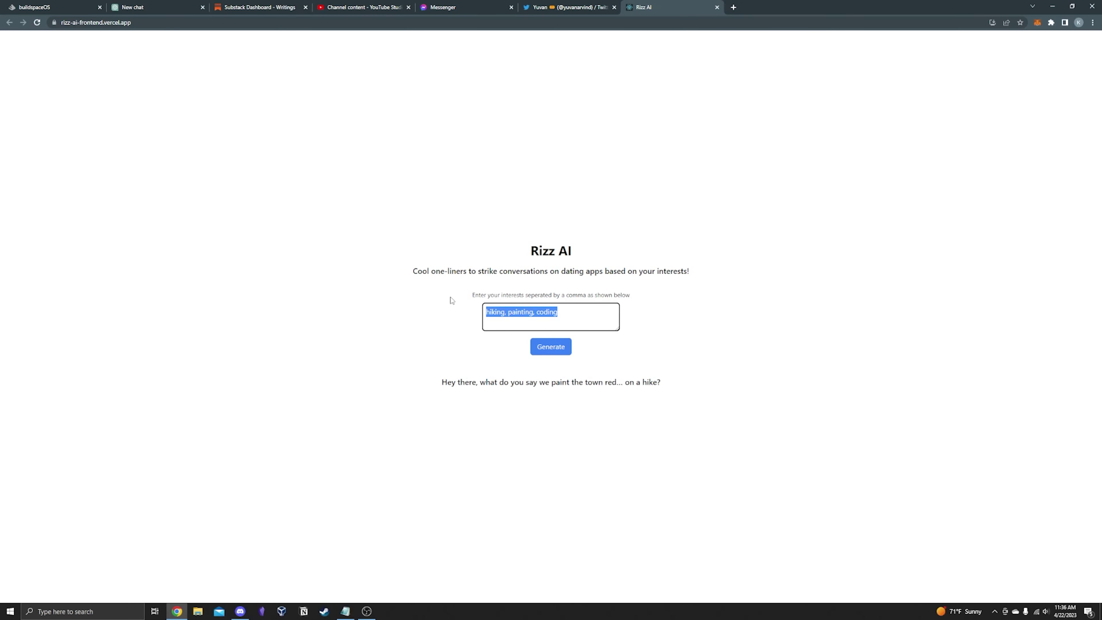
key("BackSpace")
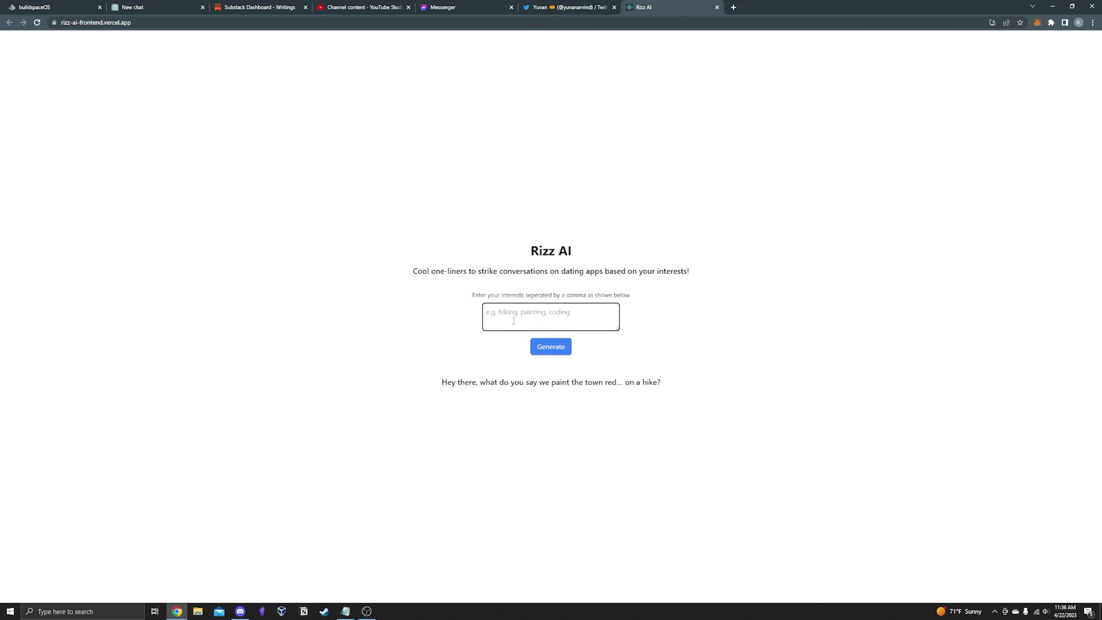
type("league of legends,")
type(" card games")
key("BackSpace")
key("BackSpace")
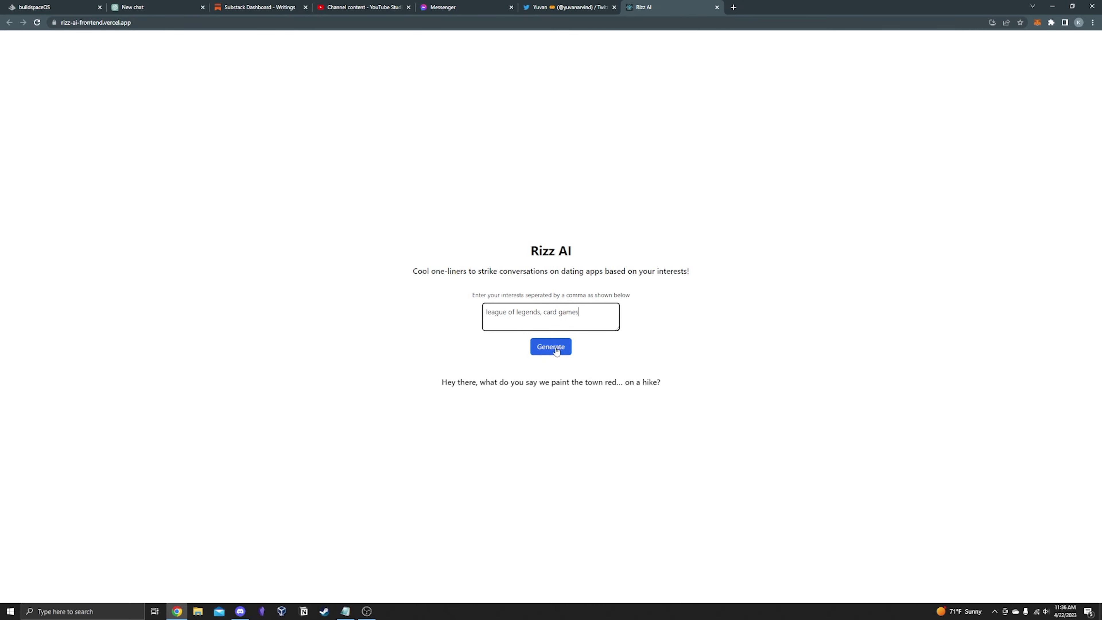
left_click(557, 351)
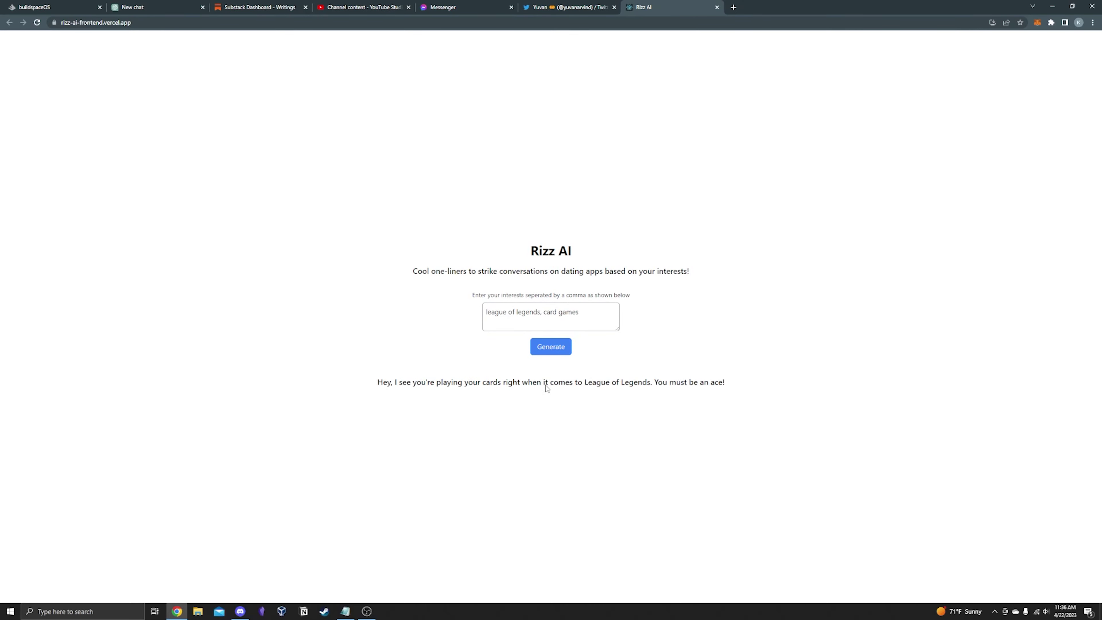